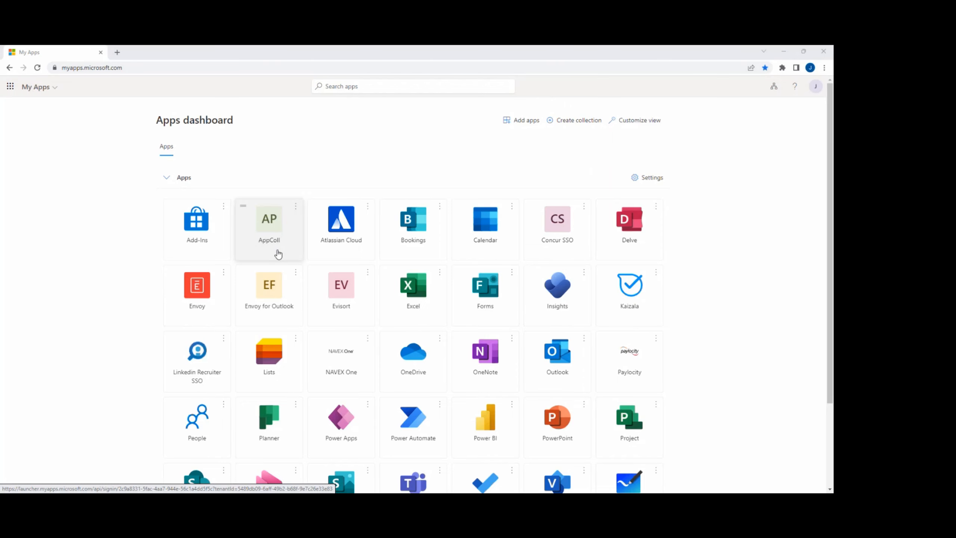
- Open AppColl from the company apps dashboard
left_click(278, 255)
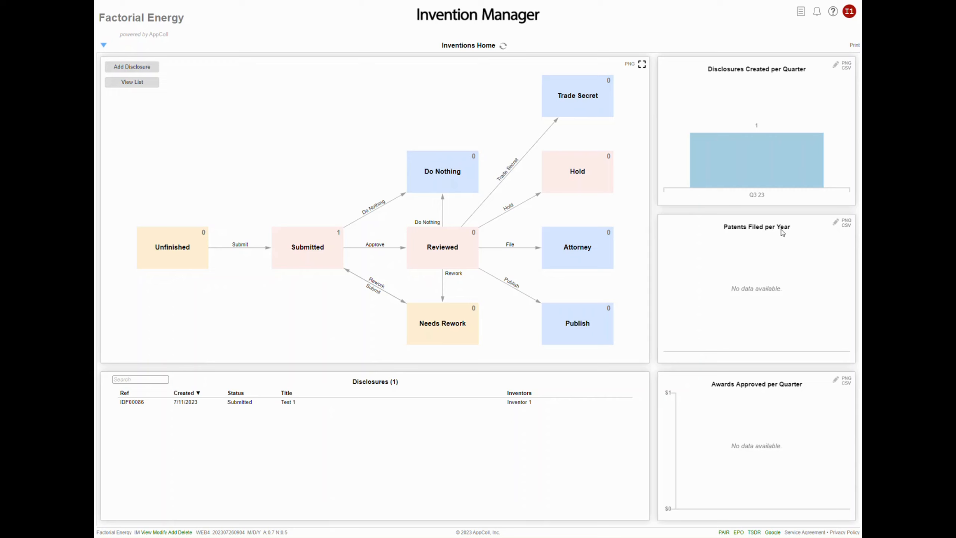
- Review the data options available for the Awards Approved per Quarter chart, leaving its settings as they are
mouse_move(783, 186)
left_click(836, 380)
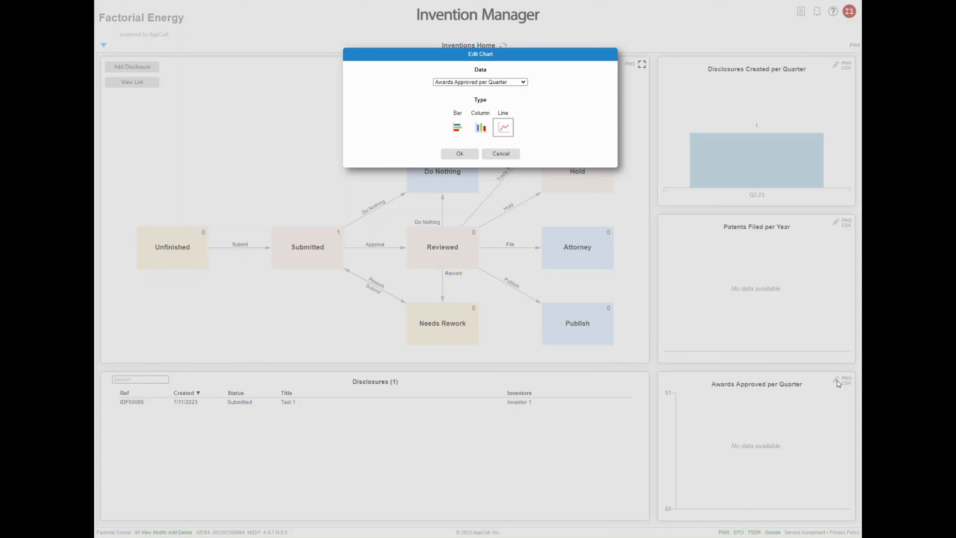
left_click(499, 83)
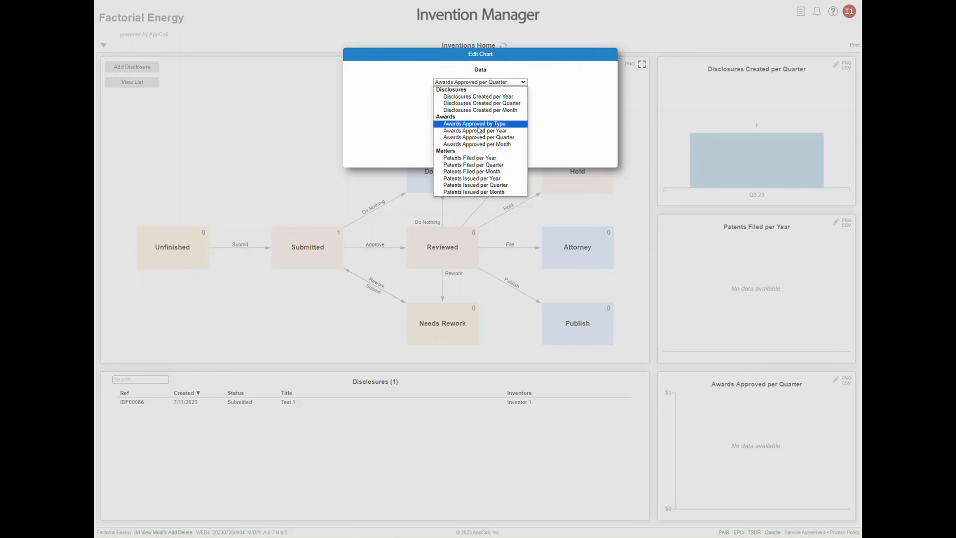
left_click(571, 103)
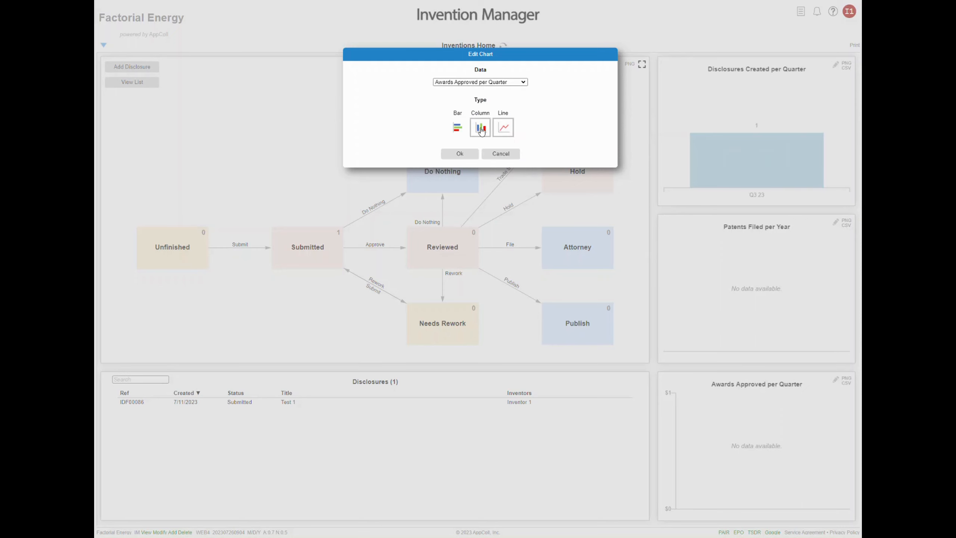
left_click(502, 154)
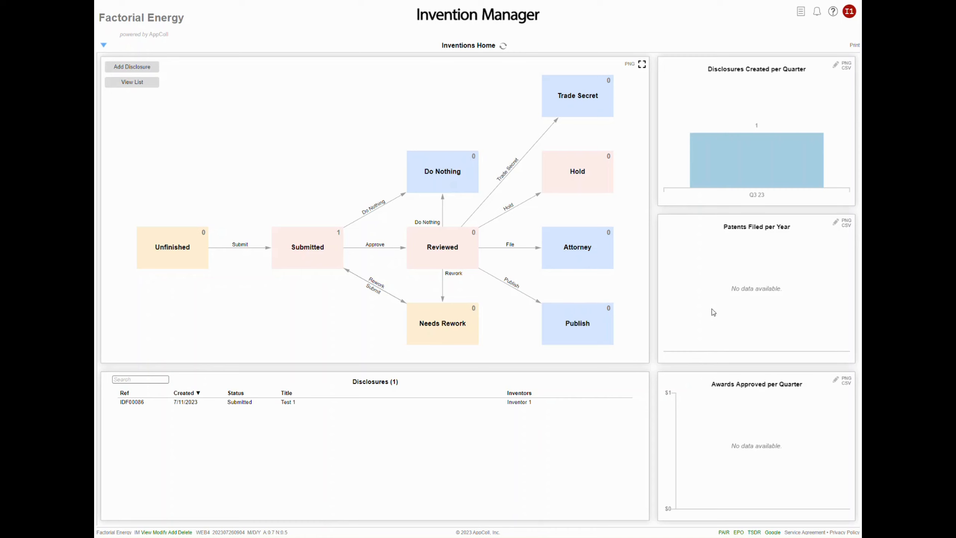
- Start a new invention disclosure and title it "Test 1"
mouse_move(737, 168)
left_click(129, 69)
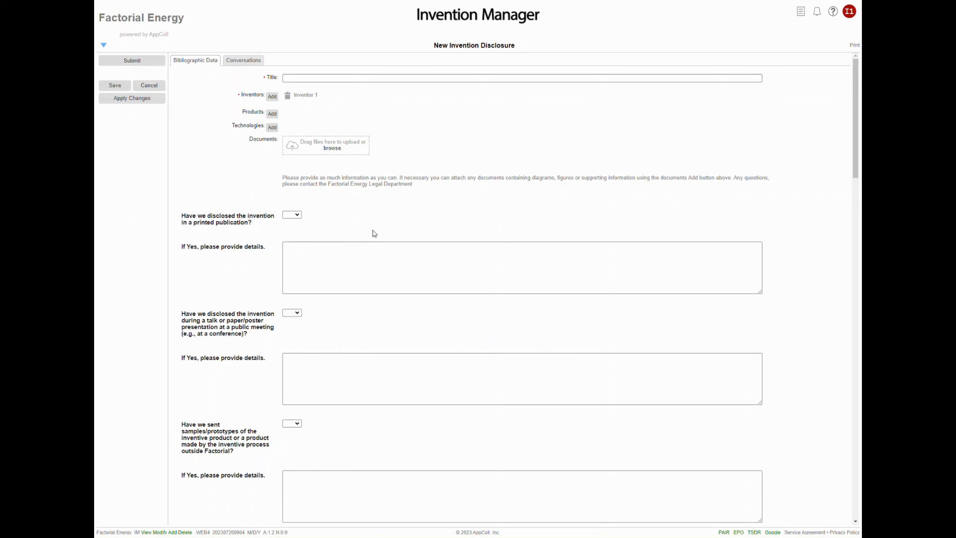
scroll(373, 232, "down", 1)
scroll(384, 231, "up", 1)
scroll(408, 231, "down", 1)
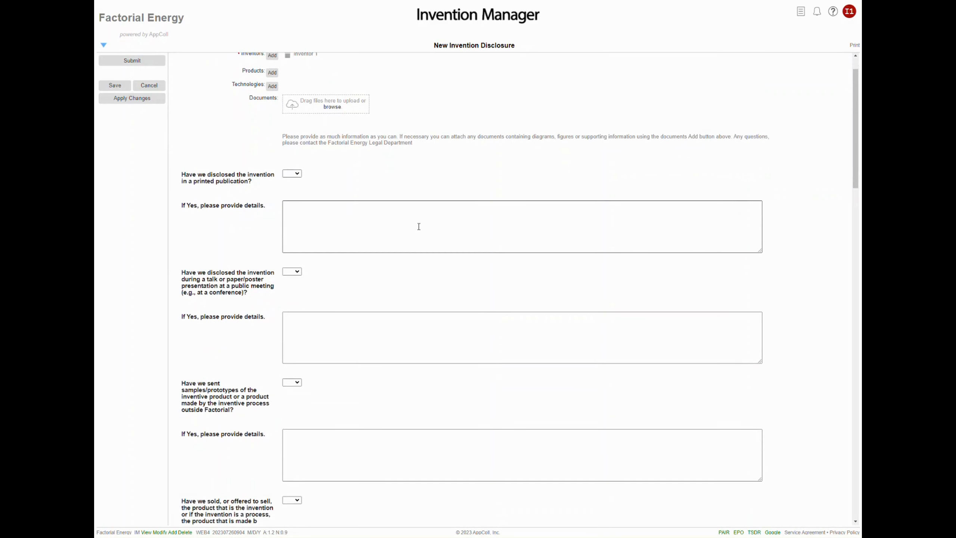
scroll(419, 227, "up", 1)
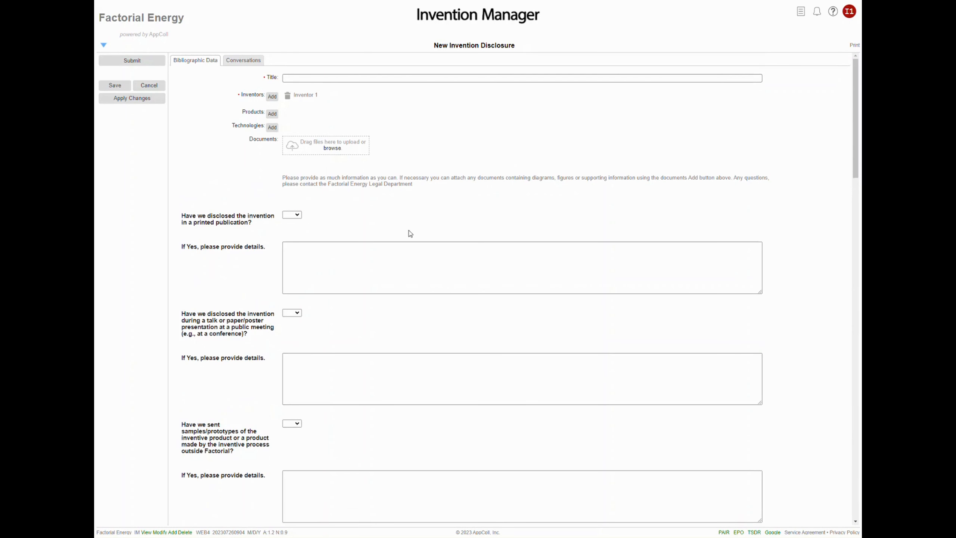
left_click(347, 79)
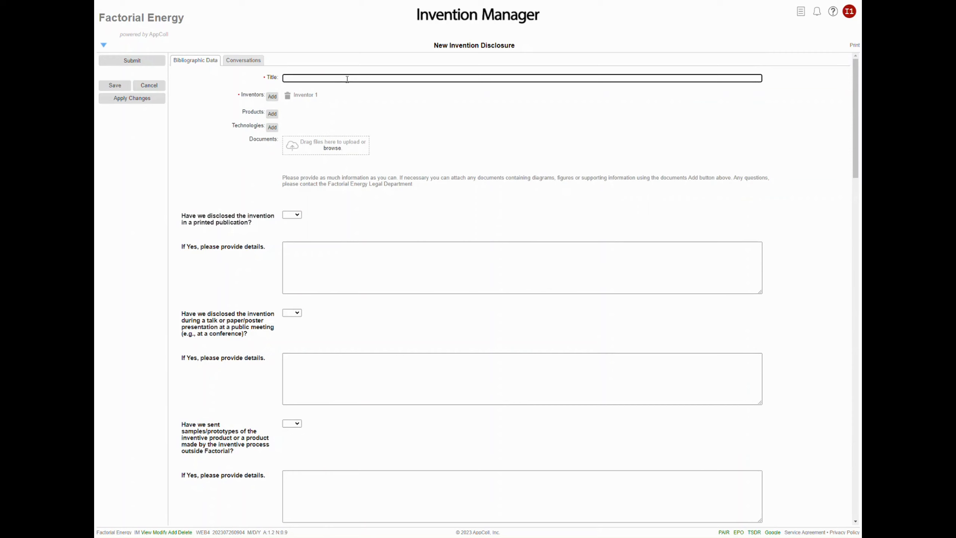
type("TEst")
key("BackSpace")
key("BackSpace")
type("st 1")
- Browse the list of people available as additional inventors, and leave it without adding anyone
left_click(272, 96)
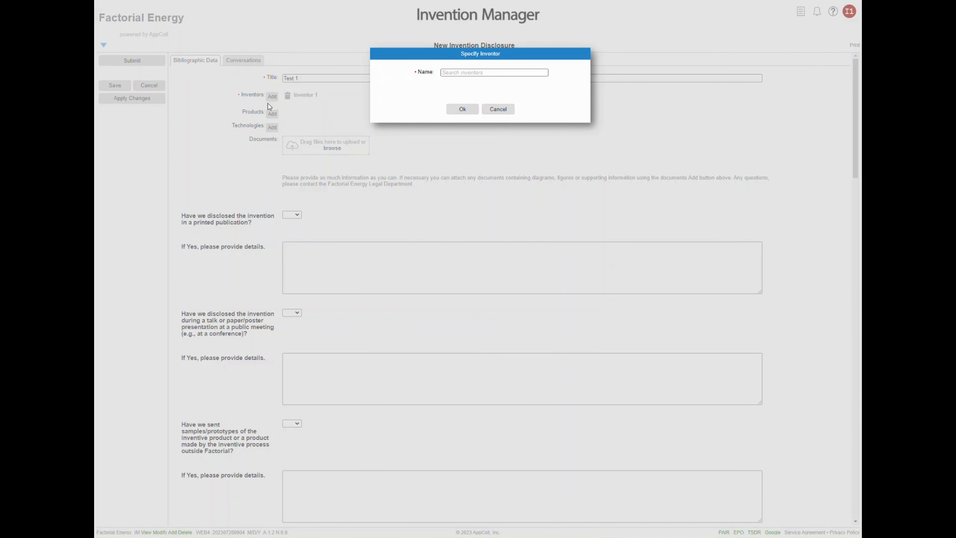
left_click(457, 73)
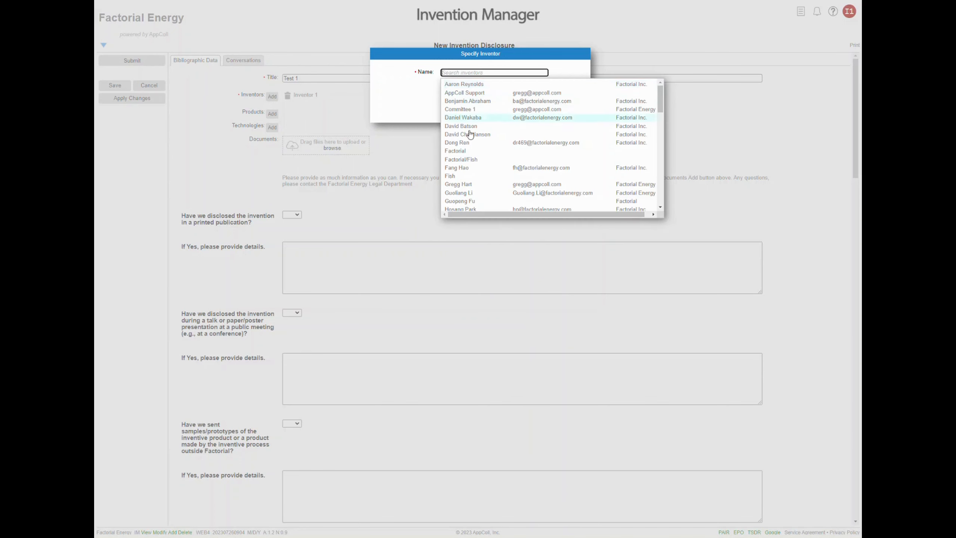
scroll(486, 143, "down", 3)
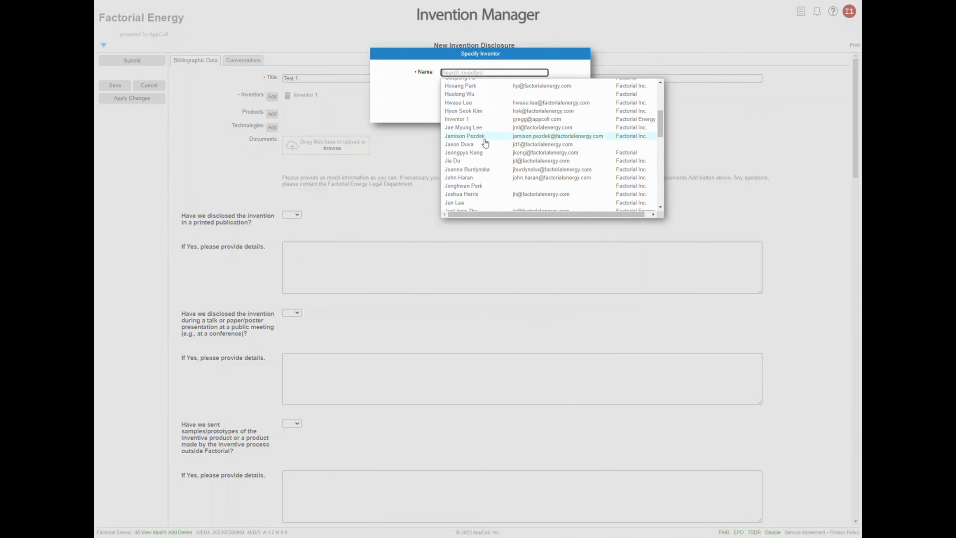
scroll(486, 141, "up", 5)
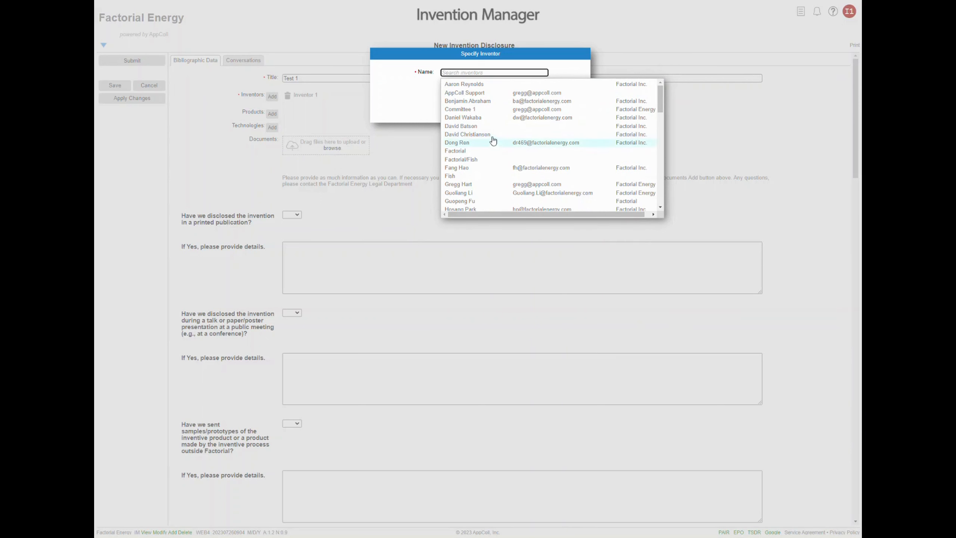
left_click(420, 106)
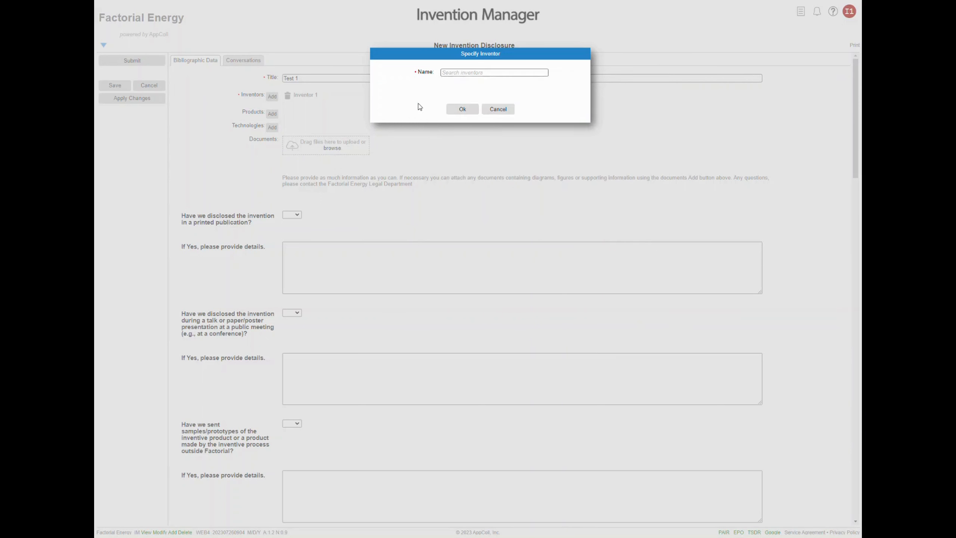
left_click(496, 110)
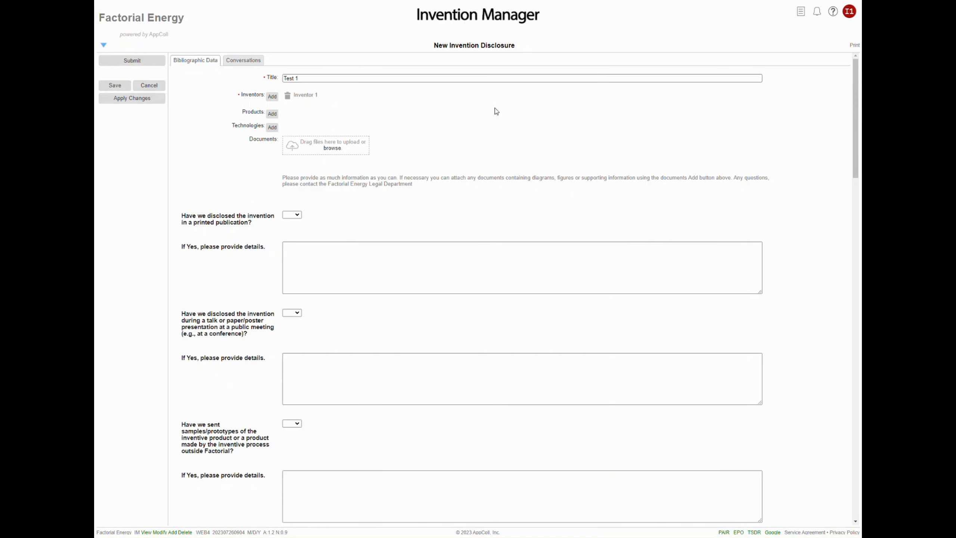
- Add the products FEST 1 and FEST 1B to the disclosure
left_click(272, 115)
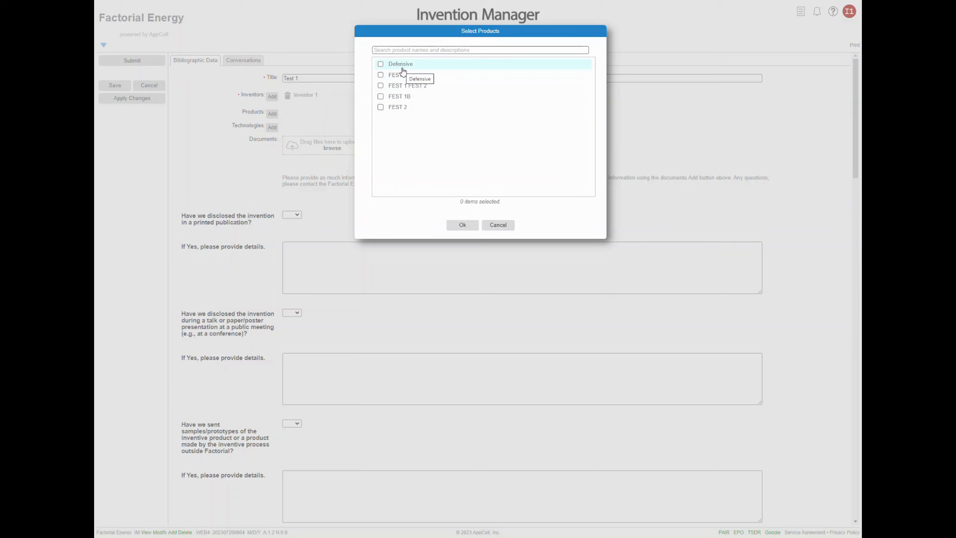
left_click(380, 75)
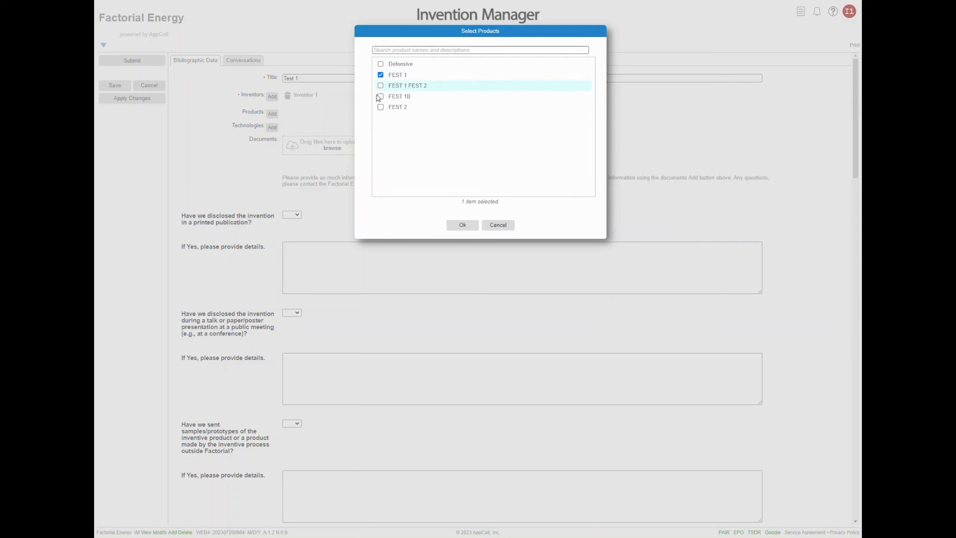
left_click(381, 96)
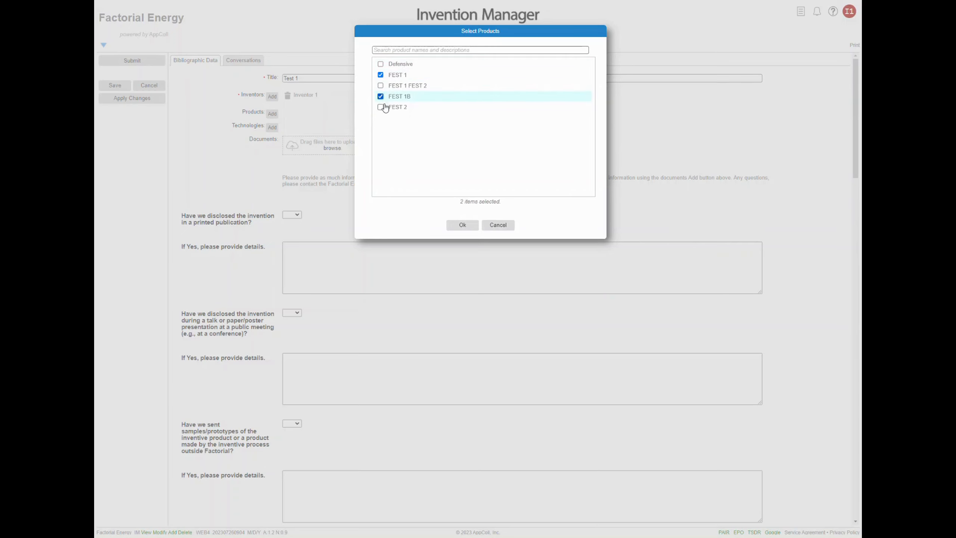
left_click(461, 225)
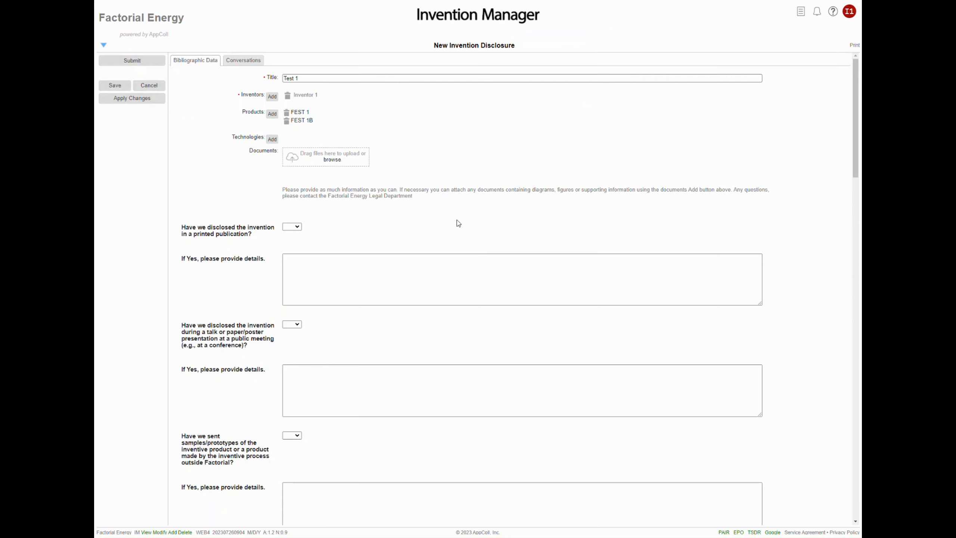
- Add the technologies Equipment and Process to the disclosure and save it
left_click(273, 139)
left_click(381, 119)
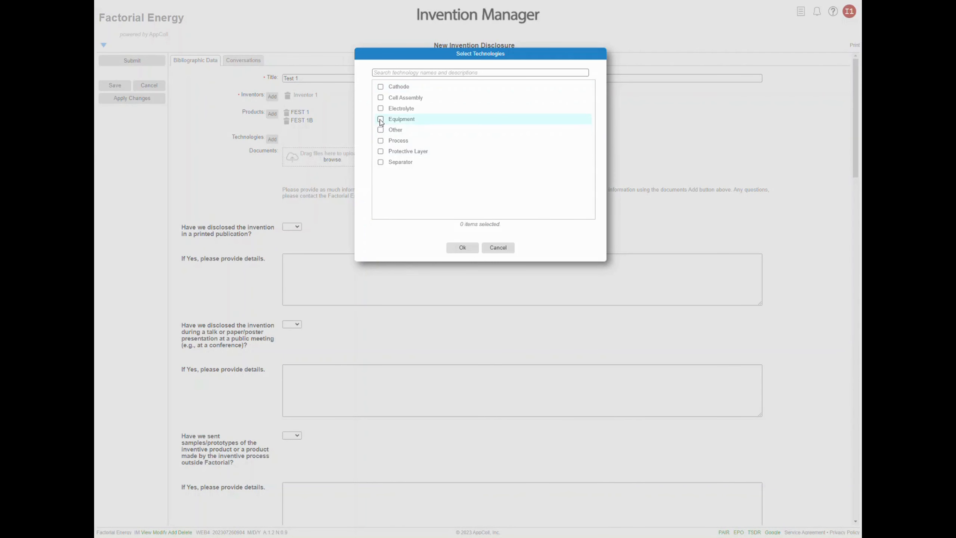
left_click(381, 140)
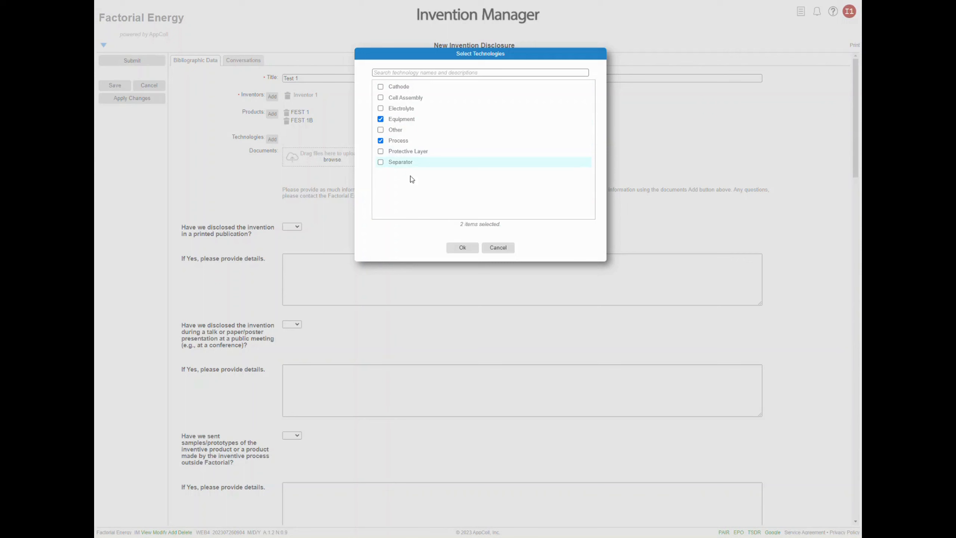
left_click(463, 248)
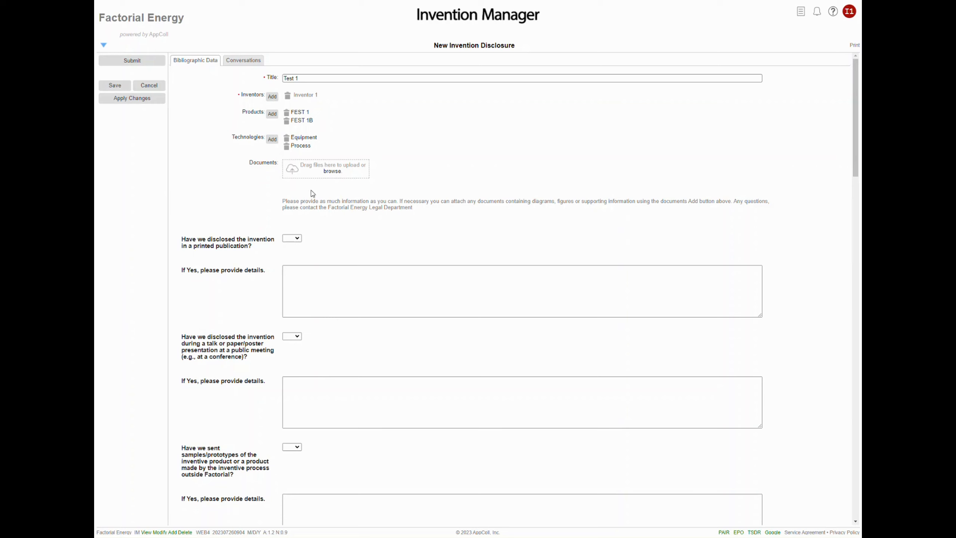
left_click(119, 89)
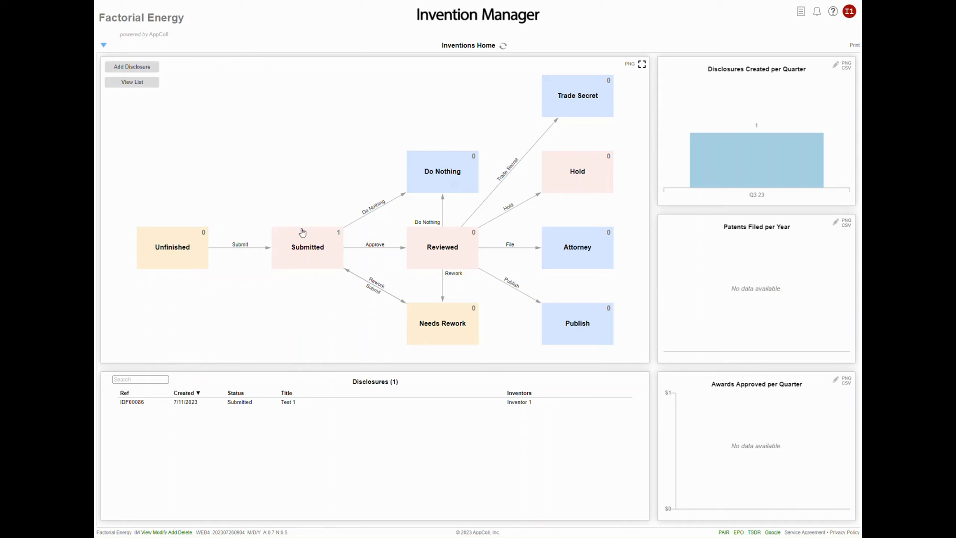
- Show the list of all disclosures and open the unfinished Test 1 disclosure through its Submit action
left_click(141, 87)
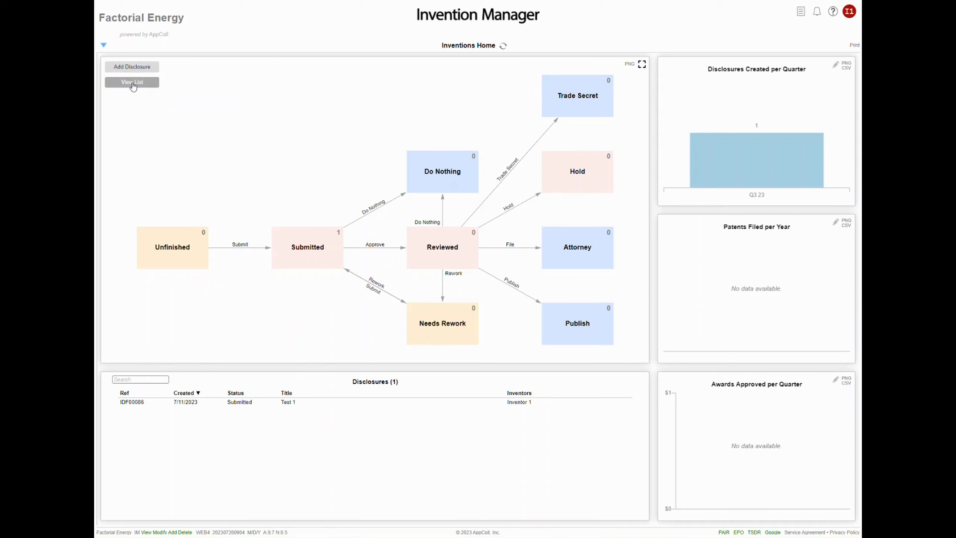
left_click(133, 86)
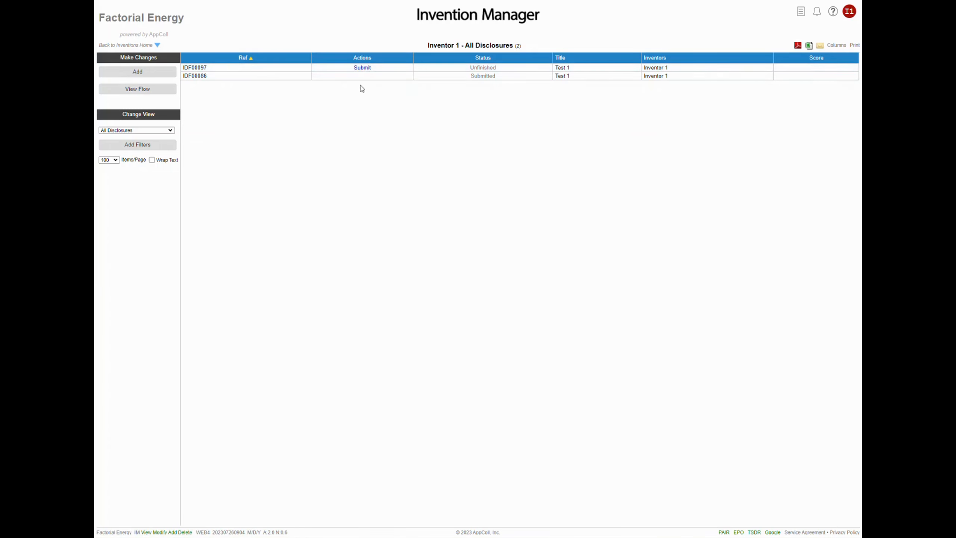
left_click(366, 69)
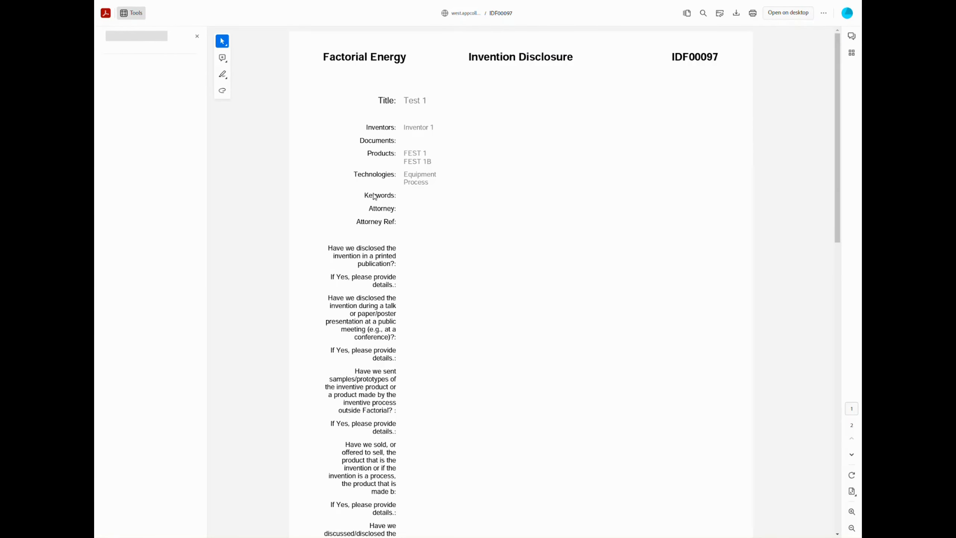
- Look through the PDF version of the unfinished Test 1 disclosure
scroll(429, 223, "down", 8)
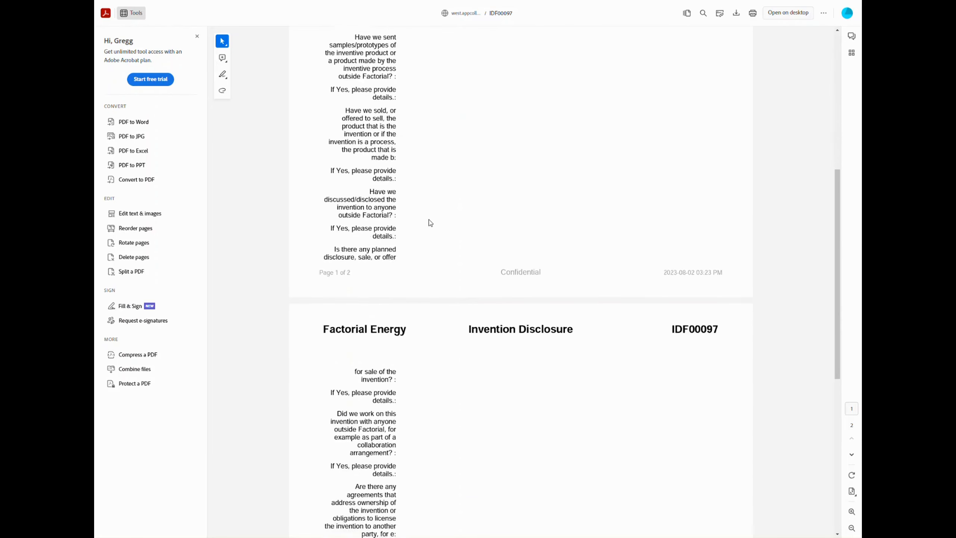
scroll(429, 221, "up", 10)
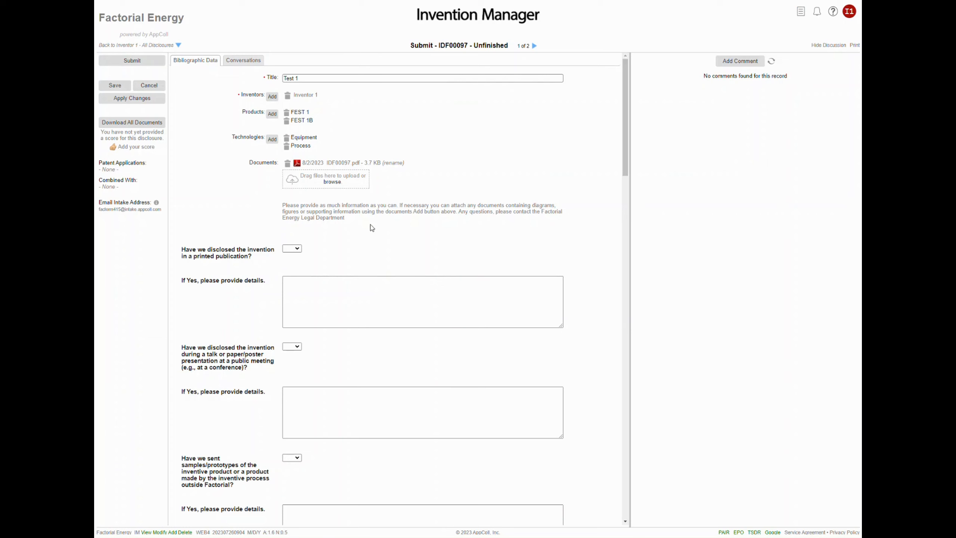
- Examine the disclosure form's questions, from the printed publication answer choices and details field through to Data/Examples/Other Information
scroll(370, 227, "down", 2)
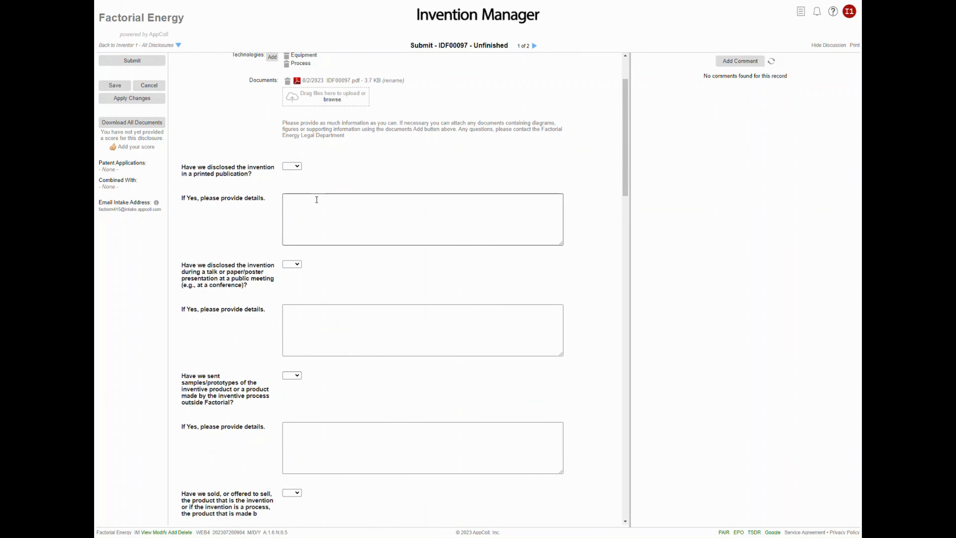
left_click(294, 168)
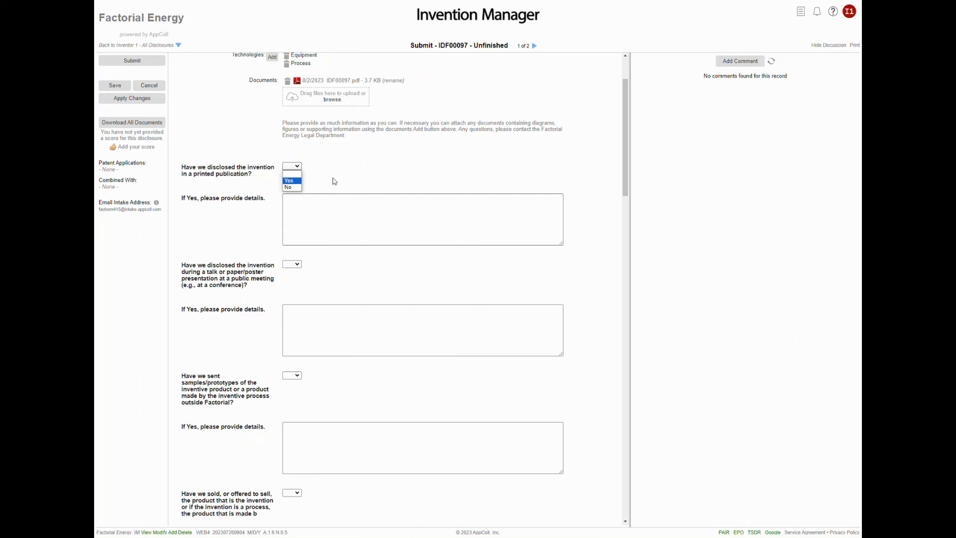
left_click(360, 171)
left_click(312, 204)
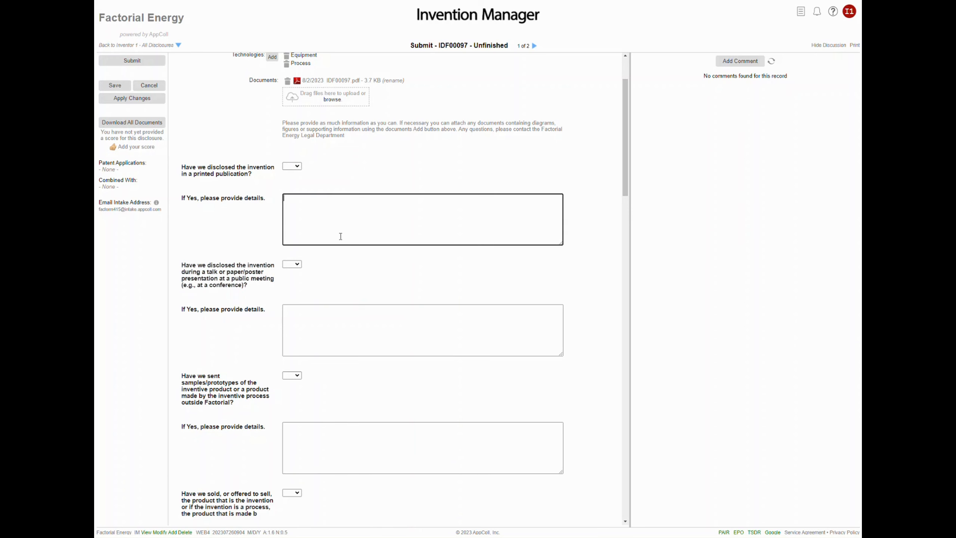
scroll(355, 256, "down", 3)
scroll(355, 257, "down", 8)
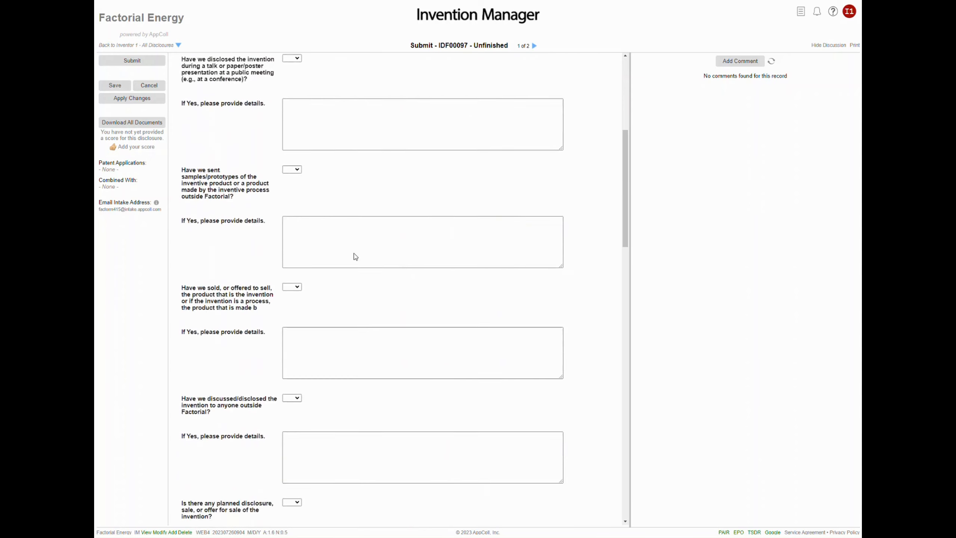
scroll(355, 257, "down", 8)
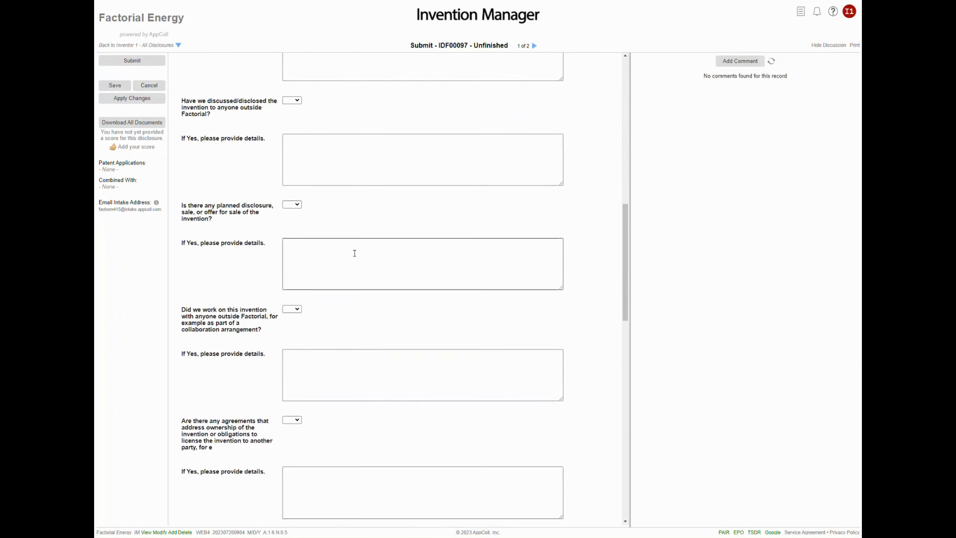
scroll(355, 253, "down", 9)
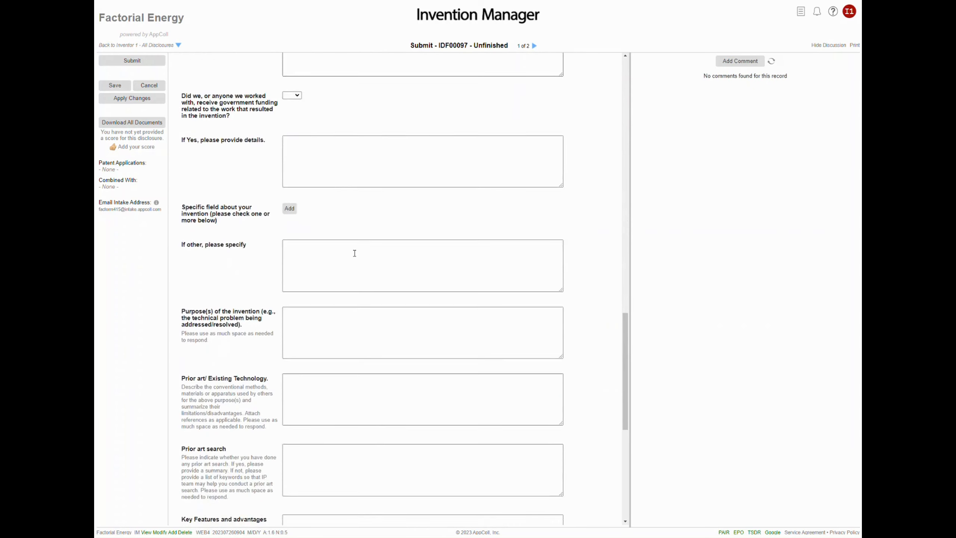
scroll(354, 253, "down", 2)
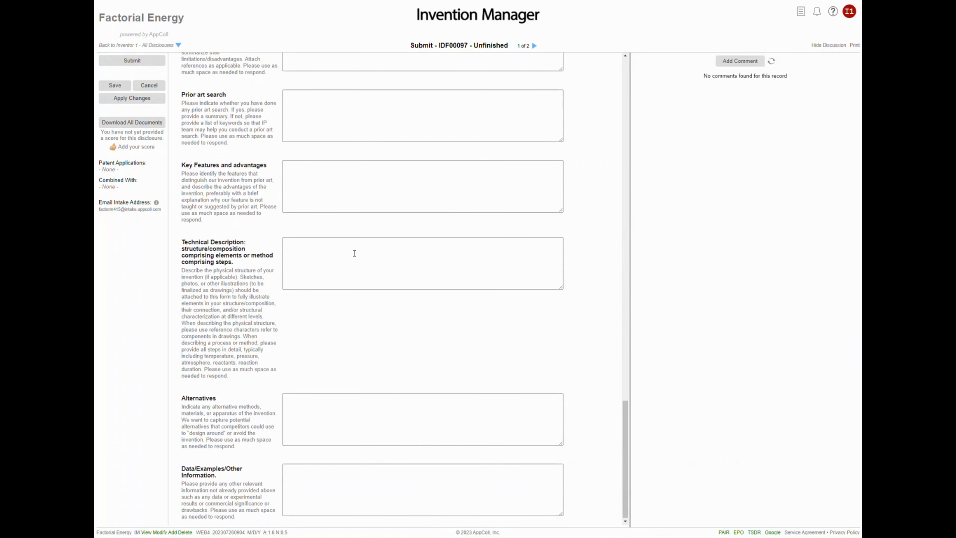
- Submit the unfinished Test 1 disclosure with the comment "What do you think of this idea?"
scroll(354, 253, "up", 20)
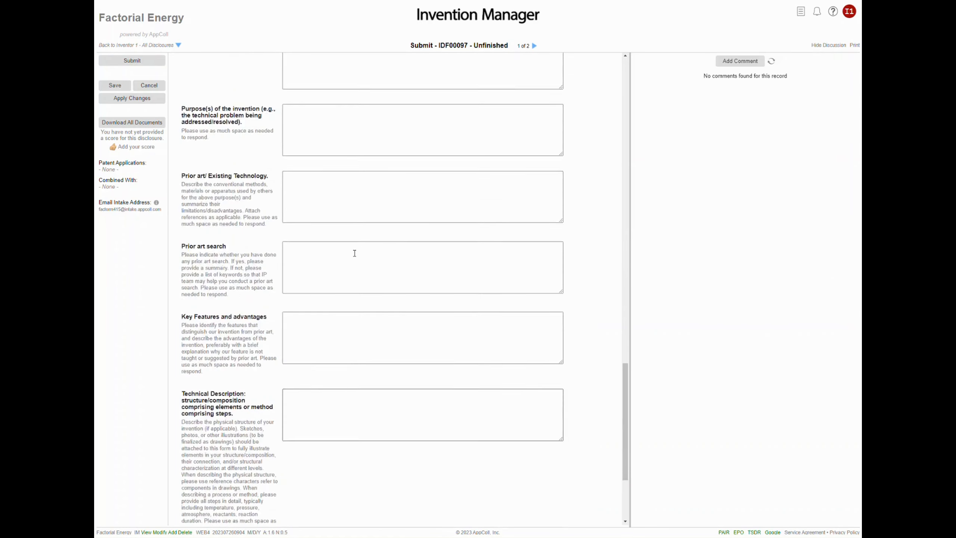
left_click(123, 63)
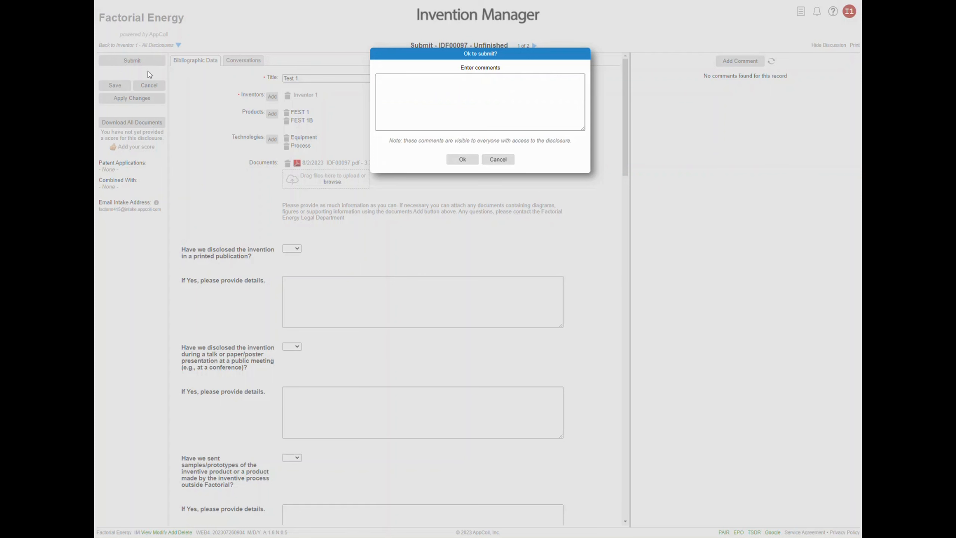
left_click(390, 90)
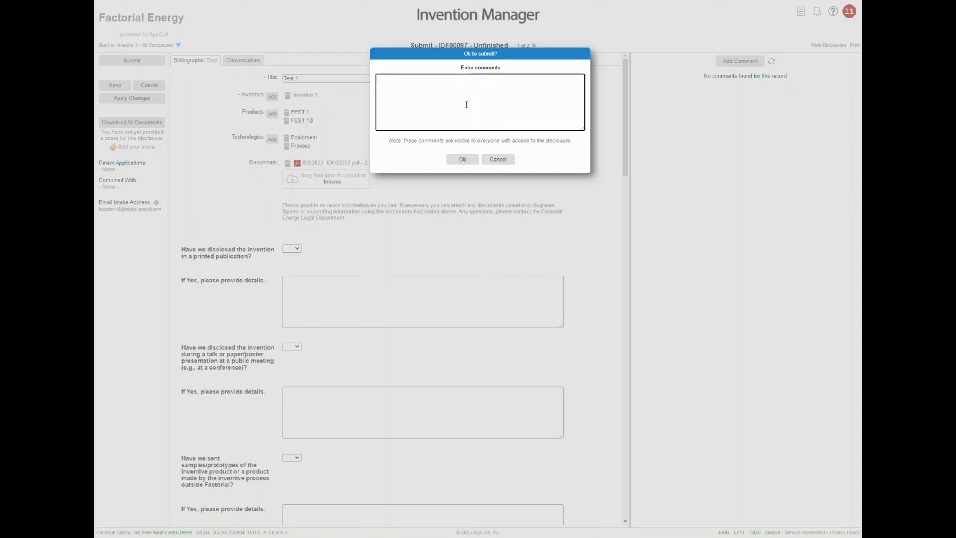
type("What do you think of this idea?")
left_click(463, 160)
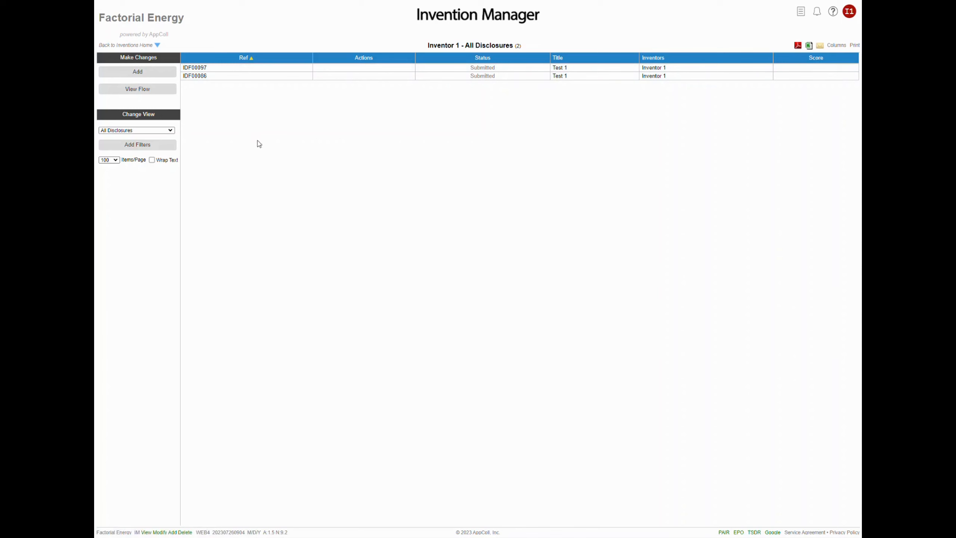
- Check the disclosure workflow diagram and return to the list of all disclosures
left_click(150, 93)
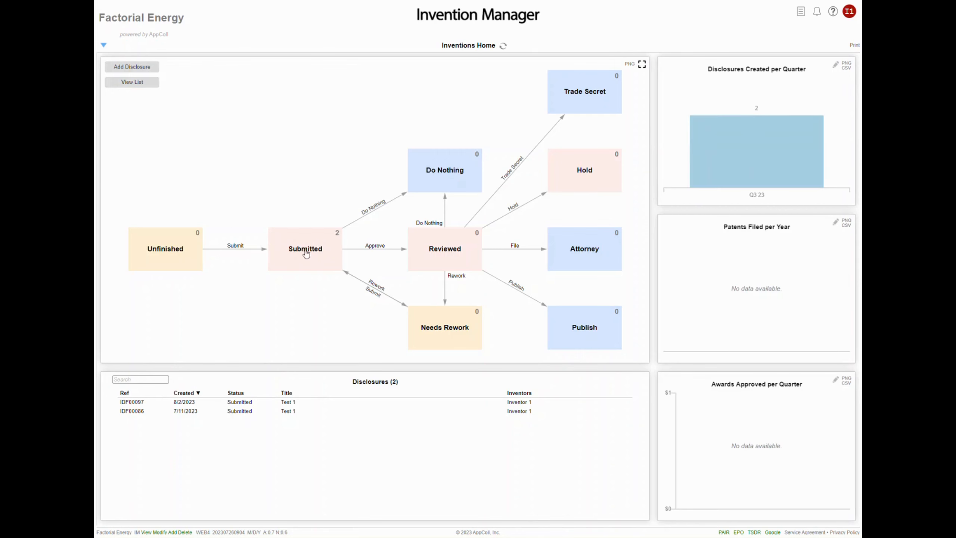
left_click(132, 83)
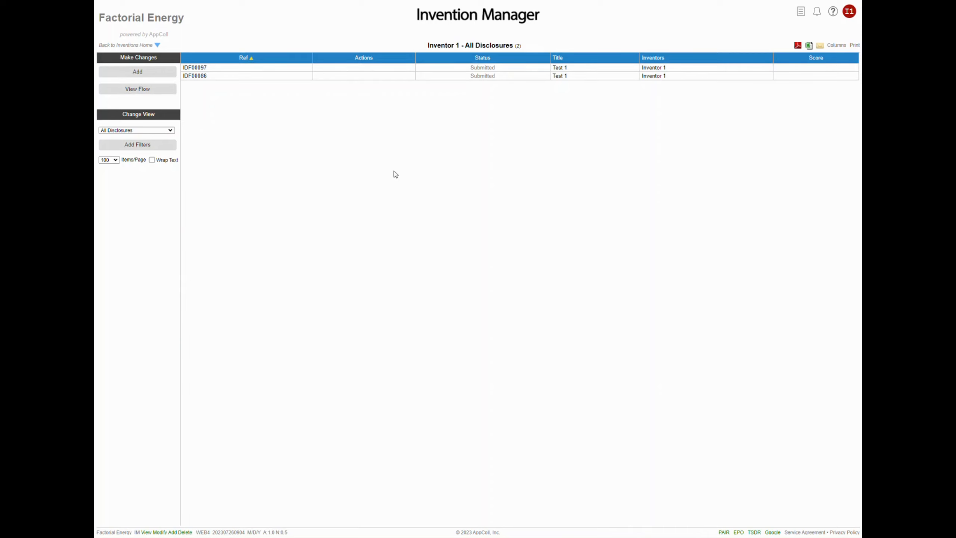
- Look through the submitted disclosure IDF00097, close it without saving, and go back to the workflow diagram
left_click(334, 72)
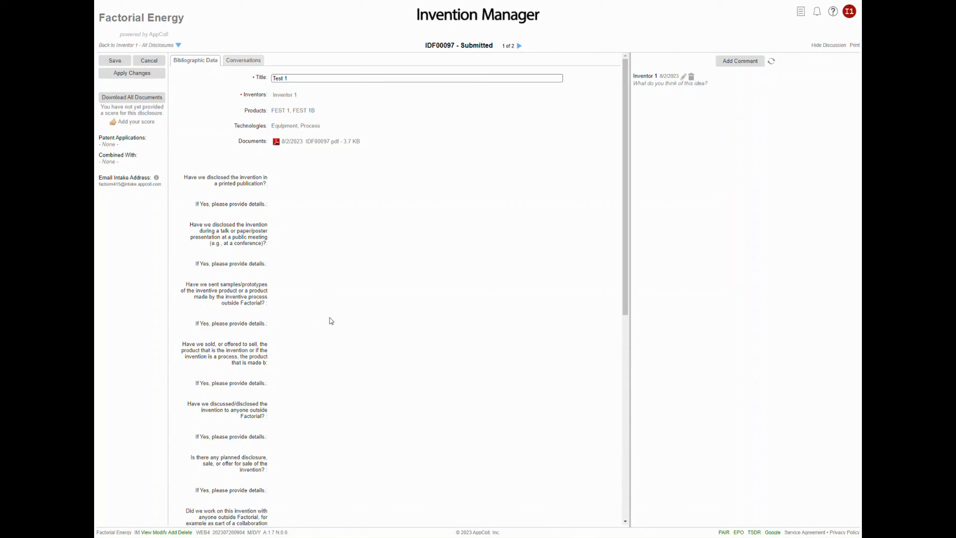
scroll(331, 321, "down", 10)
scroll(330, 318, "up", 10)
left_click(148, 61)
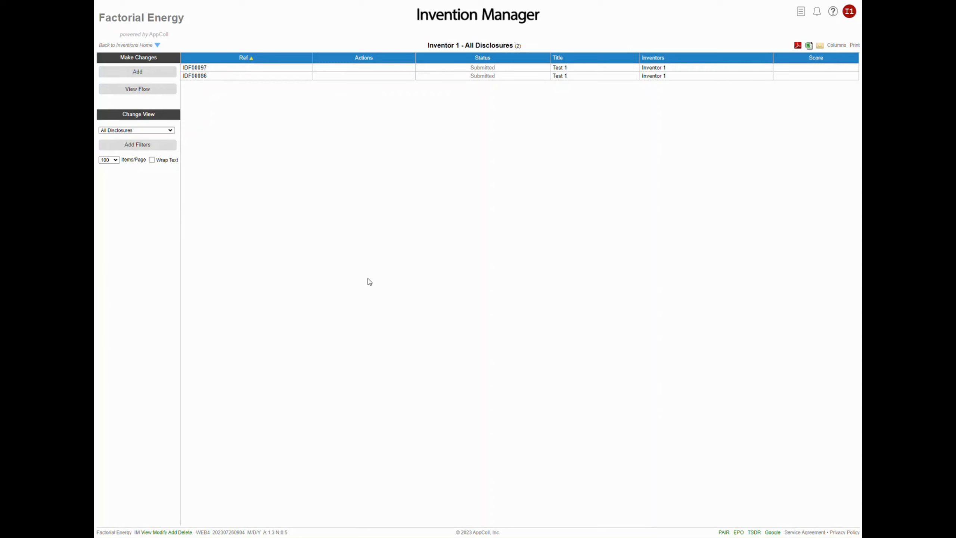
left_click(137, 88)
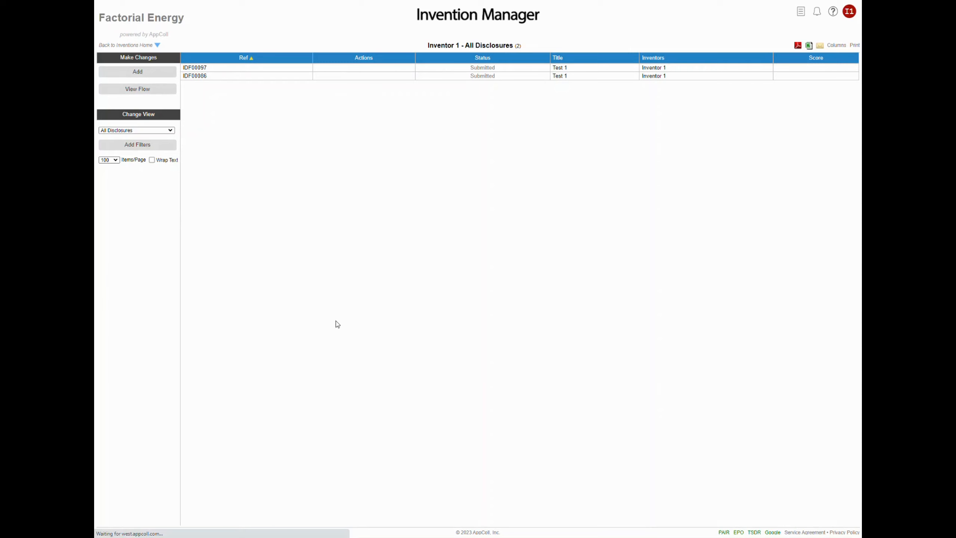